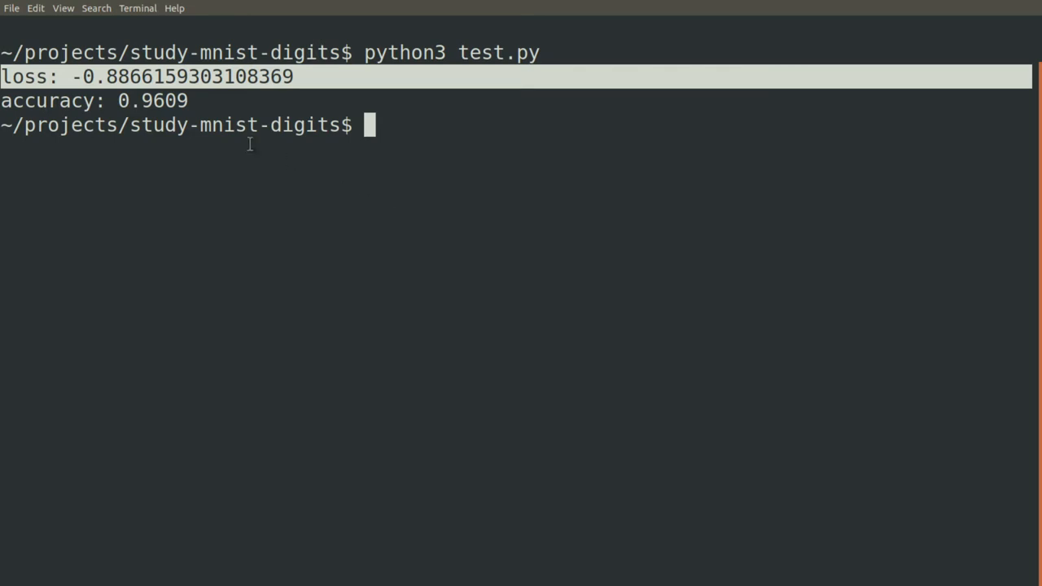
- Highlight the 'accuracy: 0.9609' result line, then leave full-screen to reach the GitLab repository
{"action": "triple_click", "coordinate": [159, 101]}
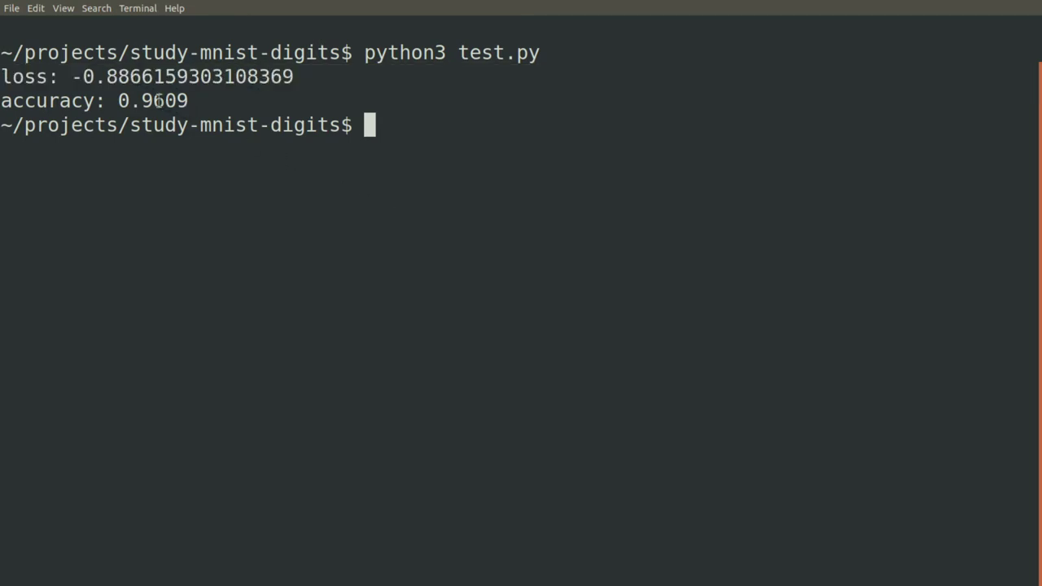
{"action": "left_click", "coordinate": [210, 258]}
{"action": "key", "text": "F11"}
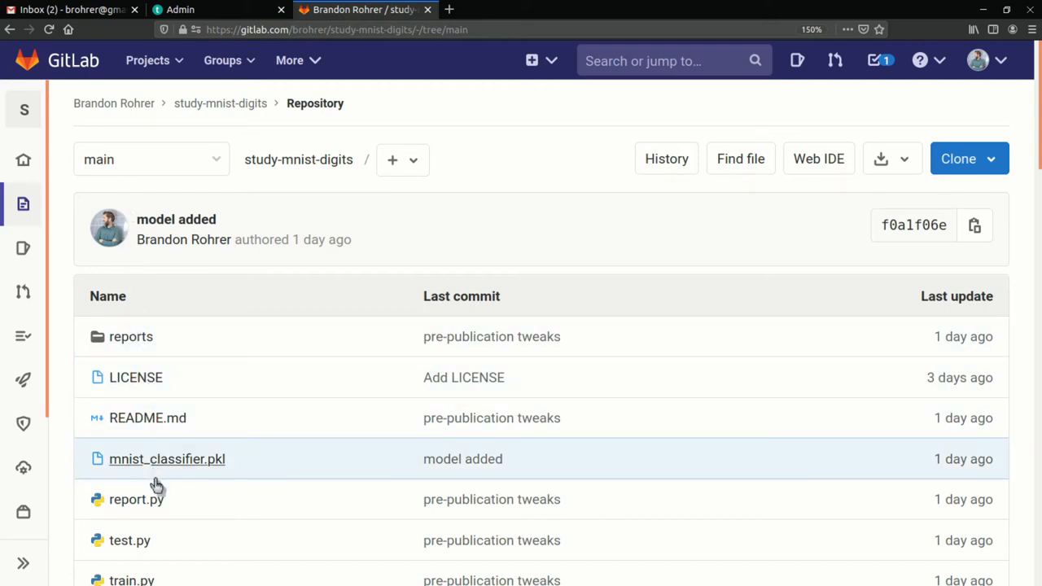
- View report.py's imports and plotting parameters and leave browser full-screen
{"action": "left_click", "coordinate": [148, 508]}
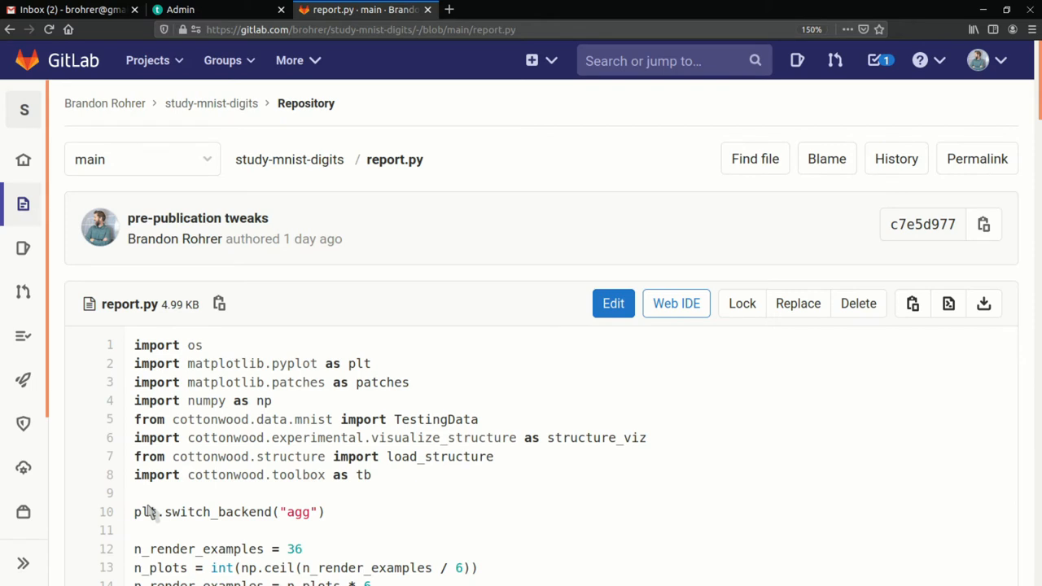
{"action": "scroll", "coordinate": [148, 511], "scroll_direction": "down", "scroll_amount": 3}
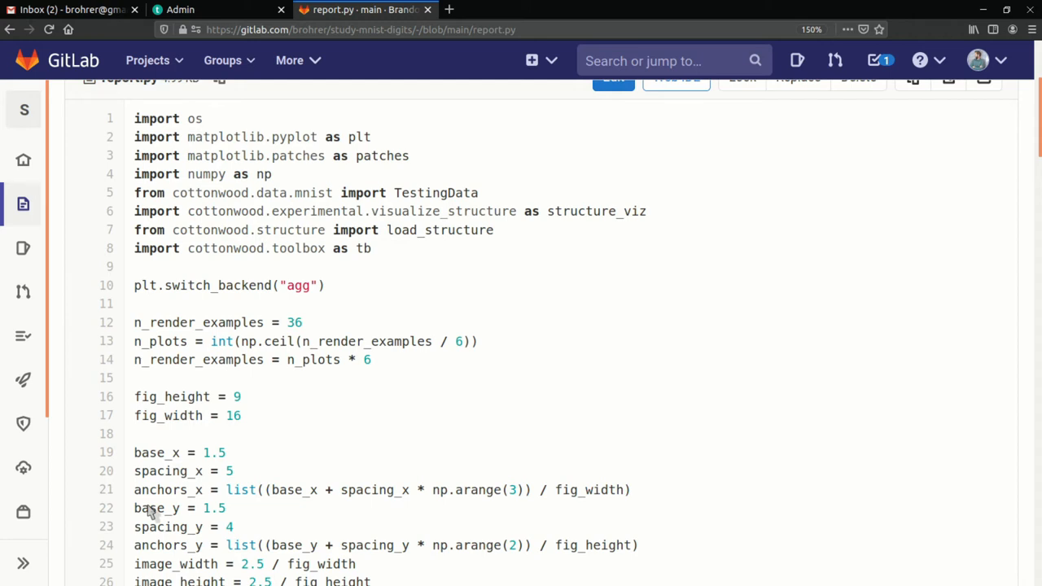
{"action": "key", "text": "F11"}
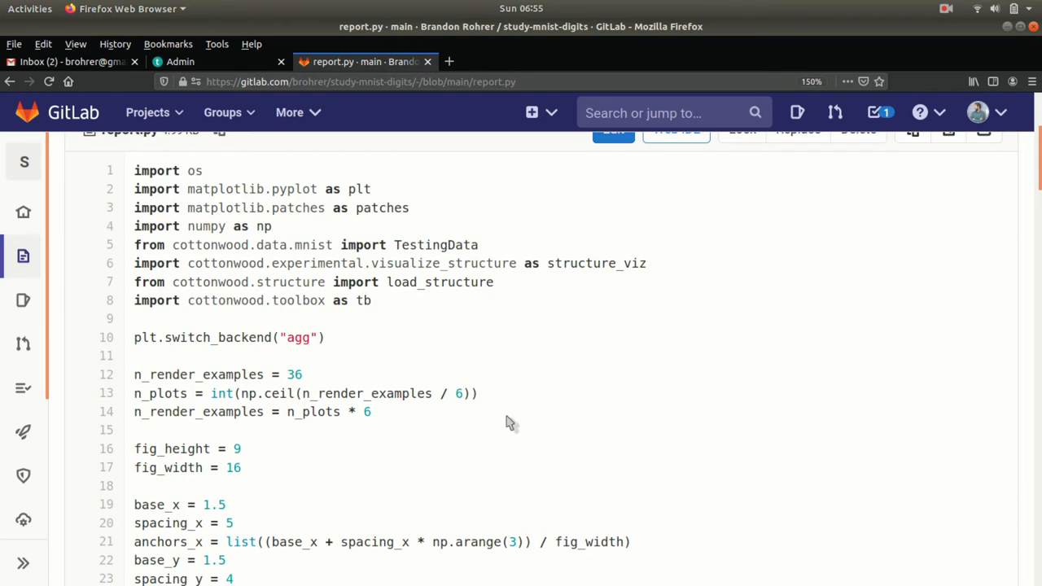
{"action": "key", "text": "F11"}
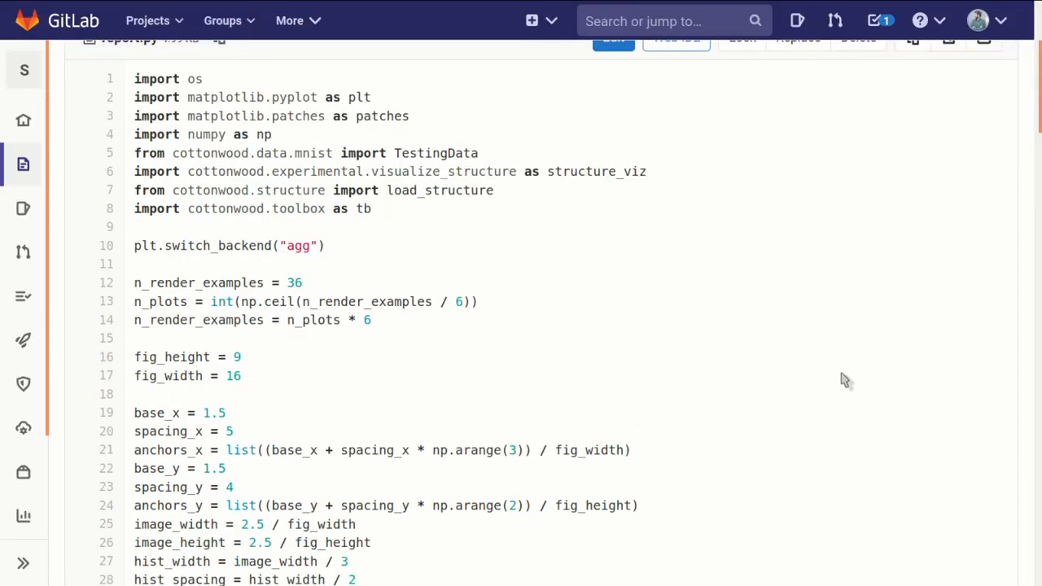
{"action": "double_click", "coordinate": [291, 97]}
{"action": "double_click", "coordinate": [369, 116]}
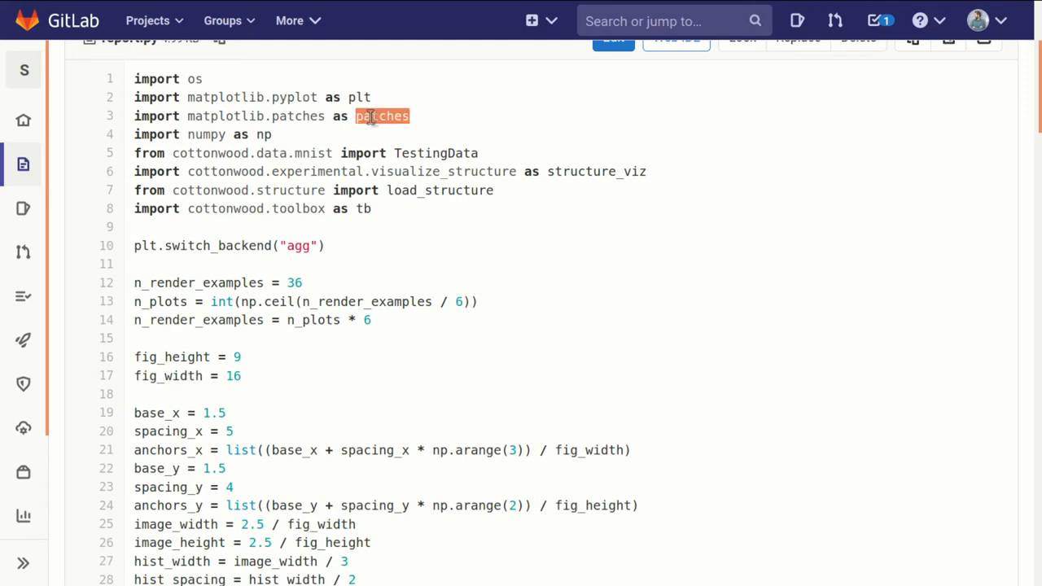
{"action": "triple_click", "coordinate": [330, 141]}
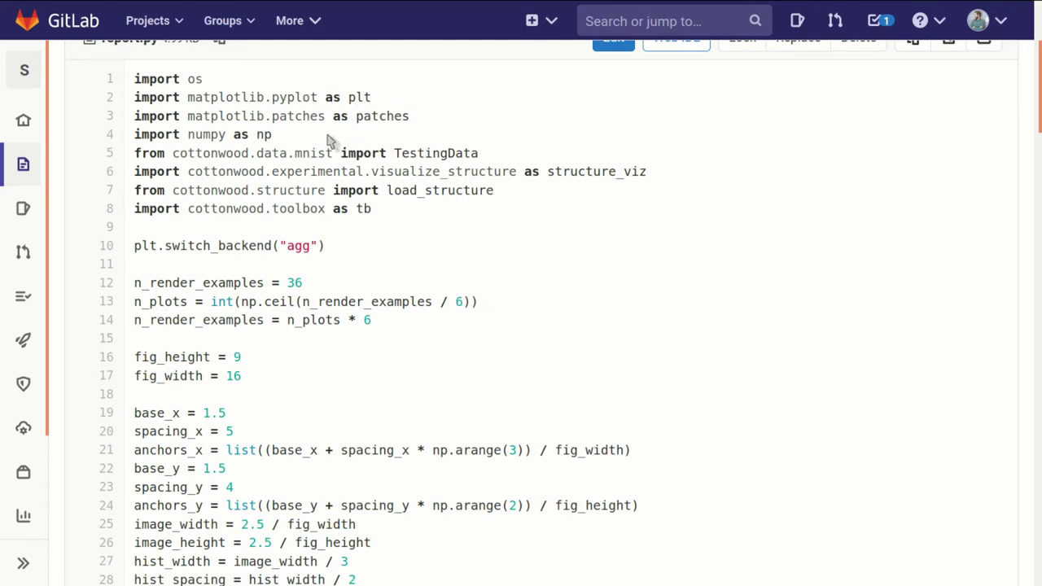
{"action": "left_click", "coordinate": [446, 155]}
{"action": "double_click", "coordinate": [446, 155]}
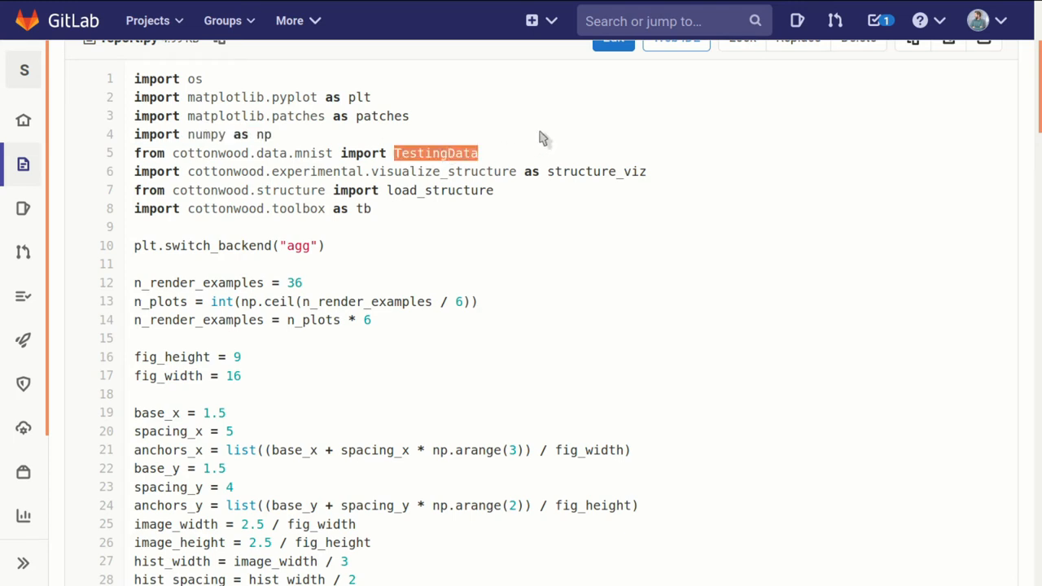
{"action": "double_click", "coordinate": [487, 172]}
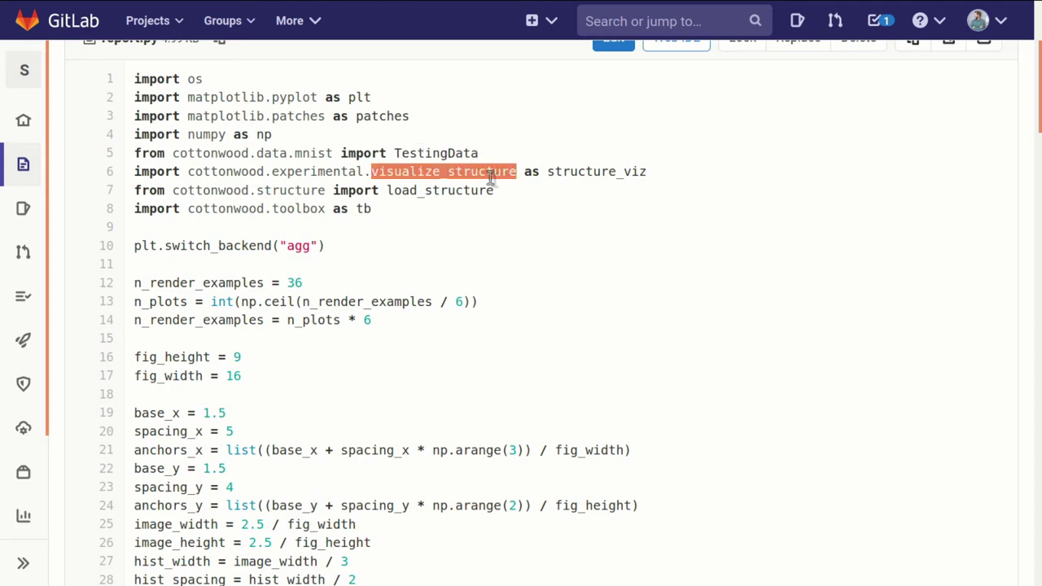
{"action": "left_click", "coordinate": [573, 253]}
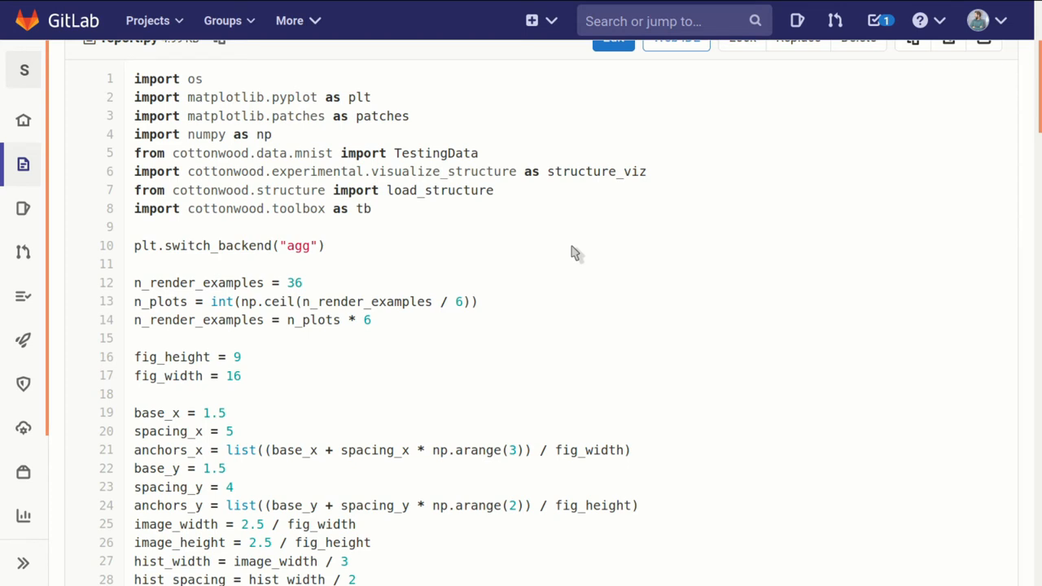
{"action": "double_click", "coordinate": [473, 190]}
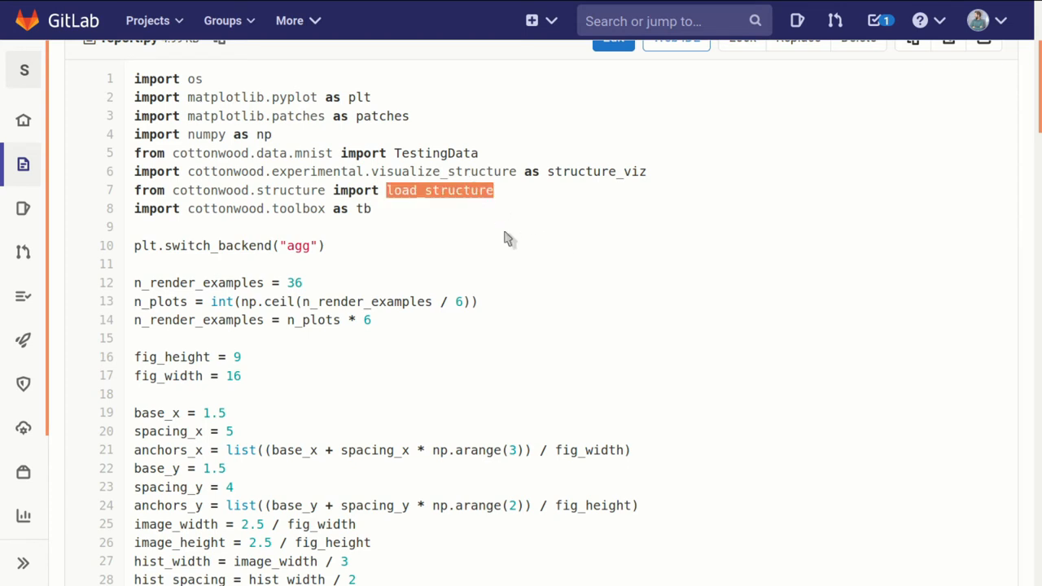
{"action": "triple_click", "coordinate": [367, 208]}
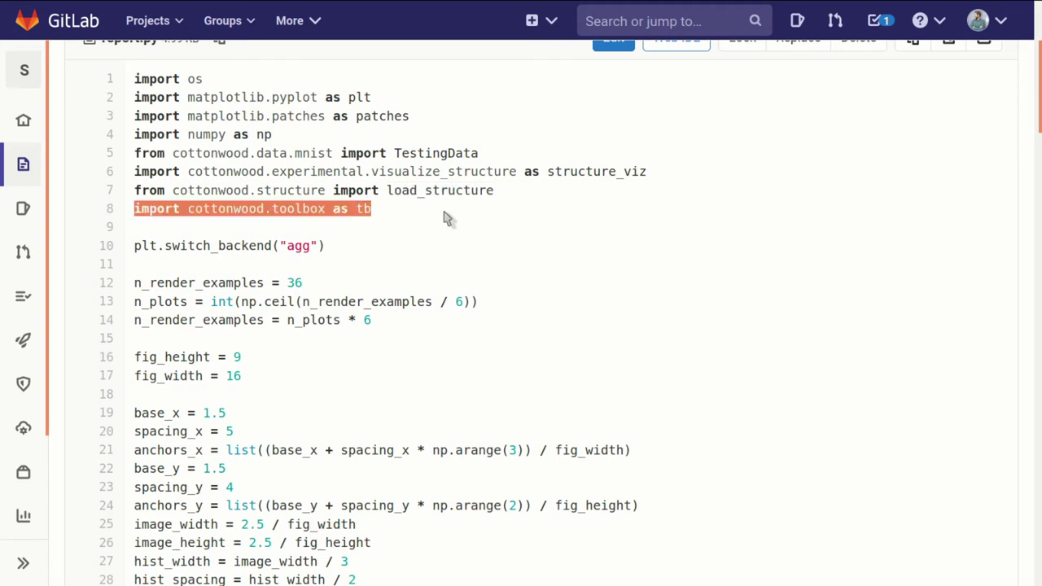
{"action": "left_click", "coordinate": [504, 223]}
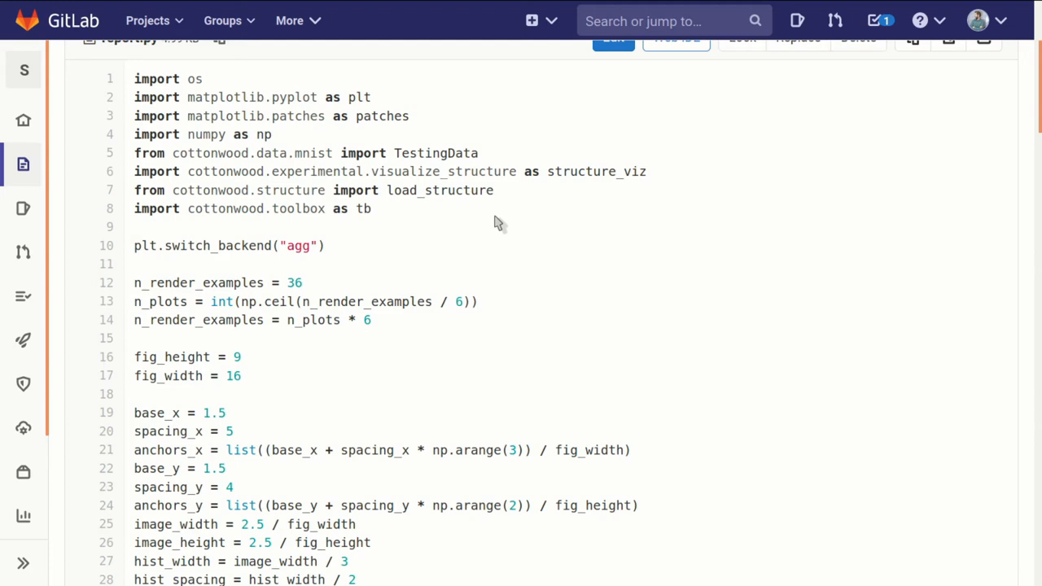
{"action": "triple_click", "coordinate": [378, 255]}
{"action": "scroll", "coordinate": [281, 408], "scroll_direction": "down", "scroll_amount": 1}
{"action": "scroll", "coordinate": [281, 408], "scroll_direction": "down", "scroll_amount": 4}
{"action": "scroll", "coordinate": [281, 408], "scroll_direction": "down", "scroll_amount": 1}
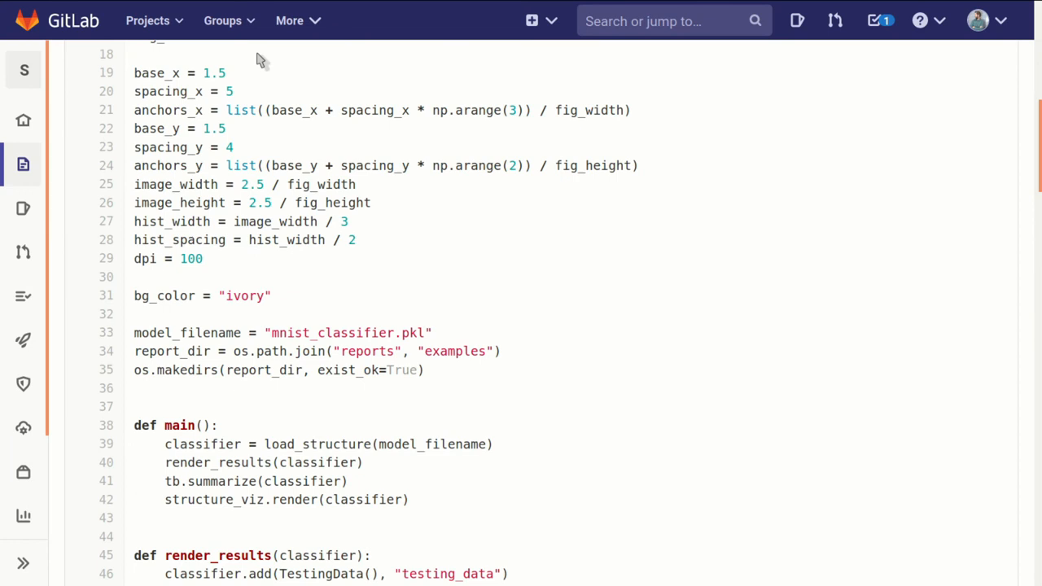
{"action": "left_click_drag", "start_coordinate": [261, 66], "coordinate": [291, 278]}
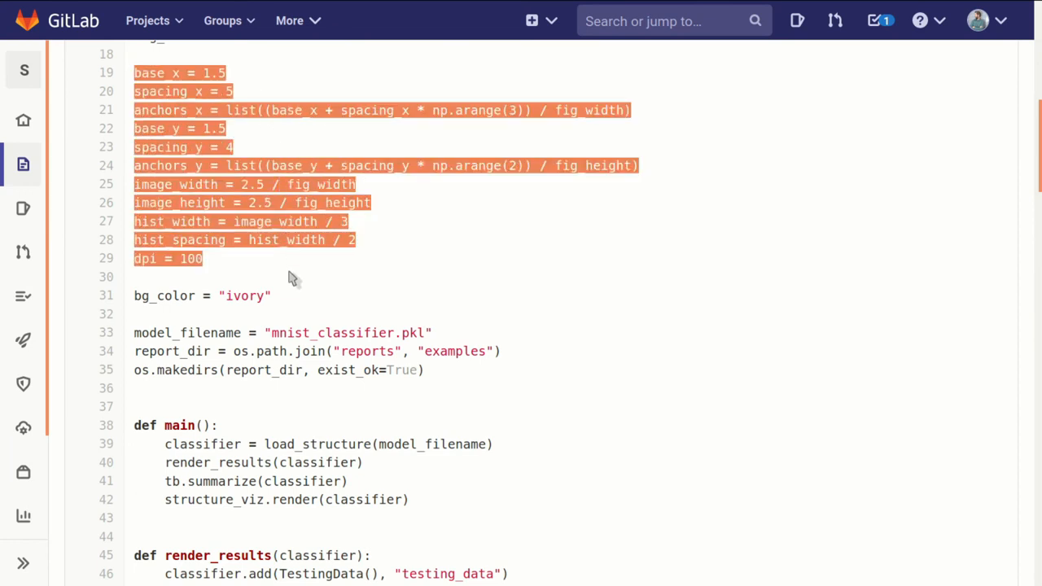
{"action": "left_click", "coordinate": [291, 279]}
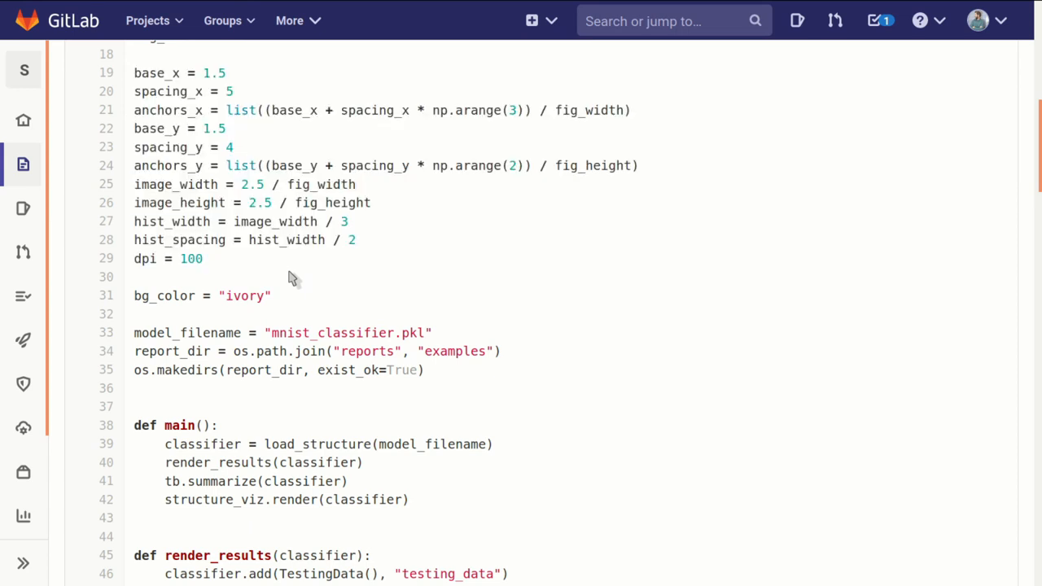
{"action": "left_click_drag", "start_coordinate": [291, 279], "coordinate": [297, 64]}
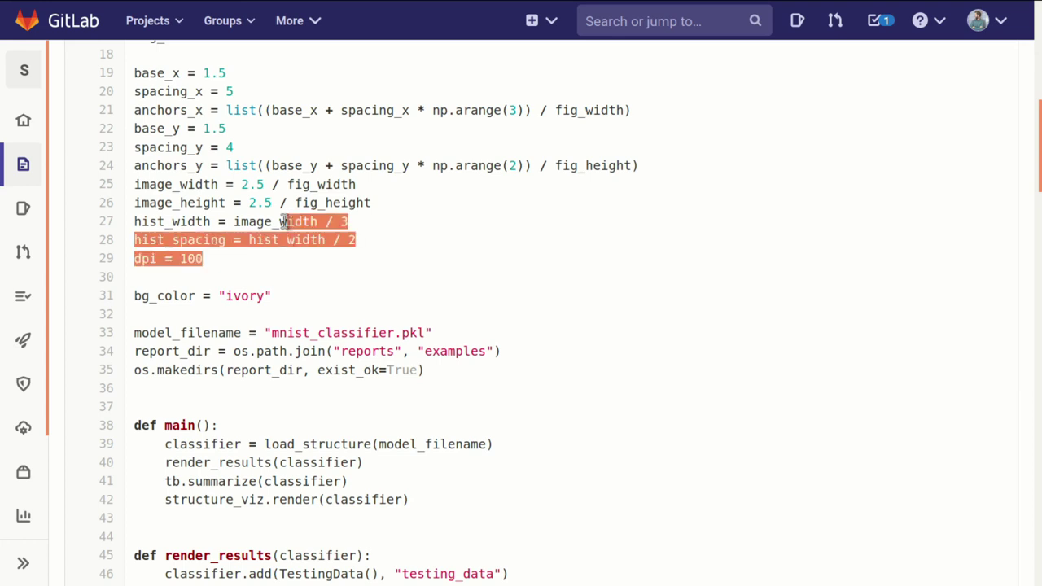
{"action": "left_click", "coordinate": [298, 64]}
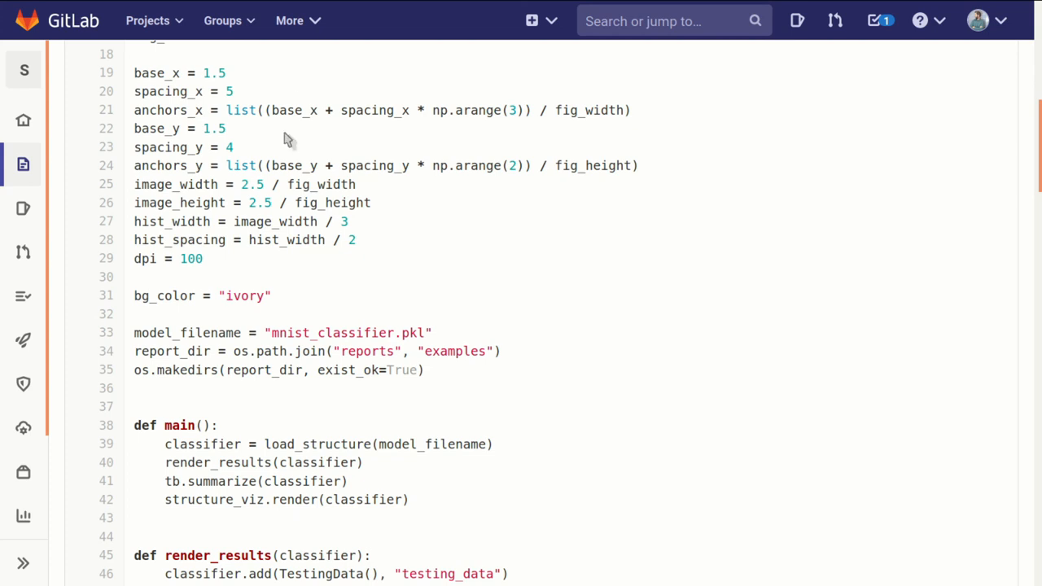
{"action": "left_click", "coordinate": [289, 304]}
{"action": "triple_click", "coordinate": [289, 304]}
{"action": "left_click", "coordinate": [288, 303]}
{"action": "triple_click", "coordinate": [289, 304]}
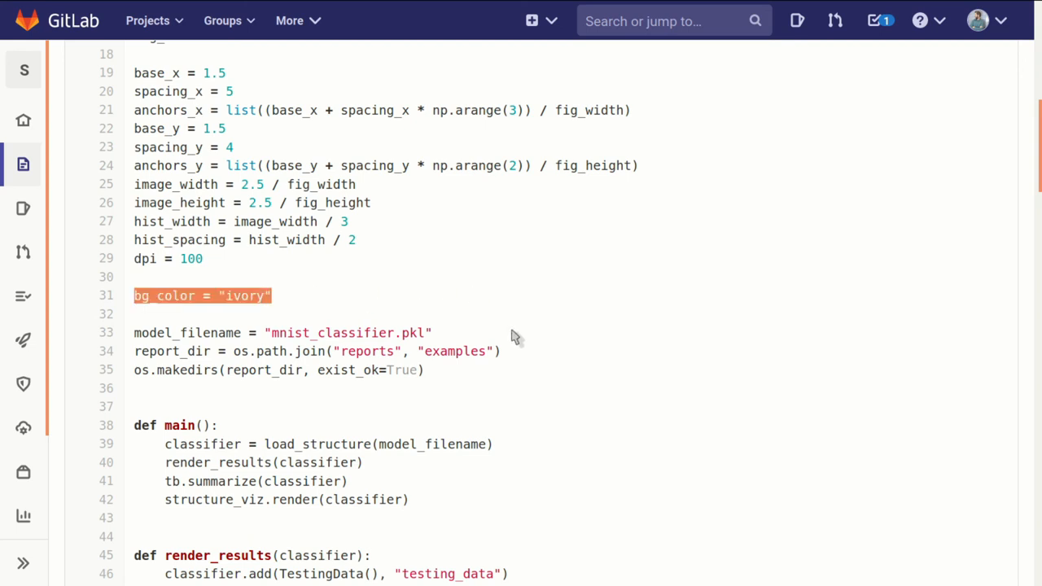
{"action": "left_click_drag", "start_coordinate": [512, 337], "coordinate": [527, 377]}
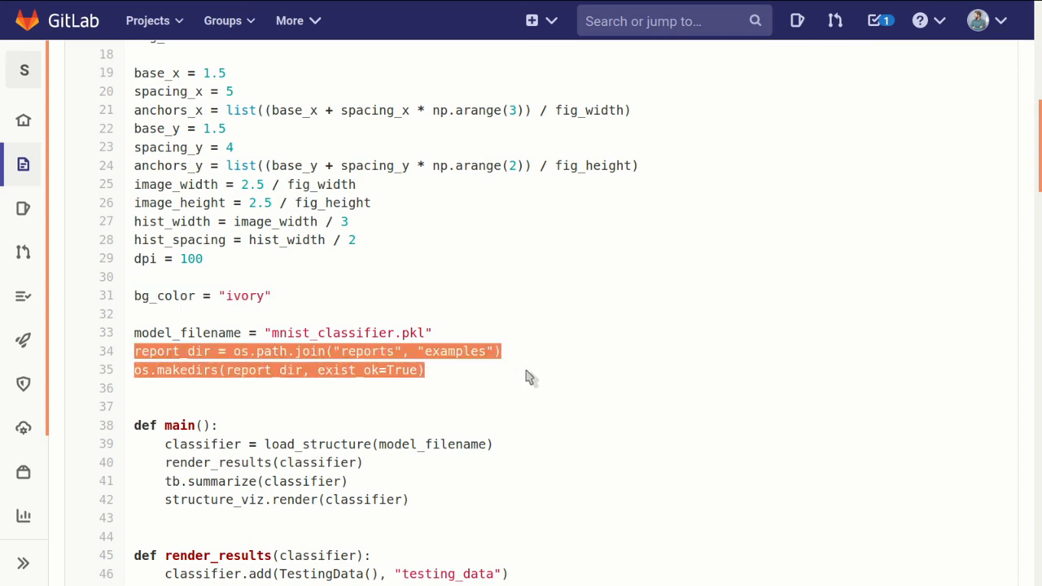
{"action": "left_click", "coordinate": [527, 377]}
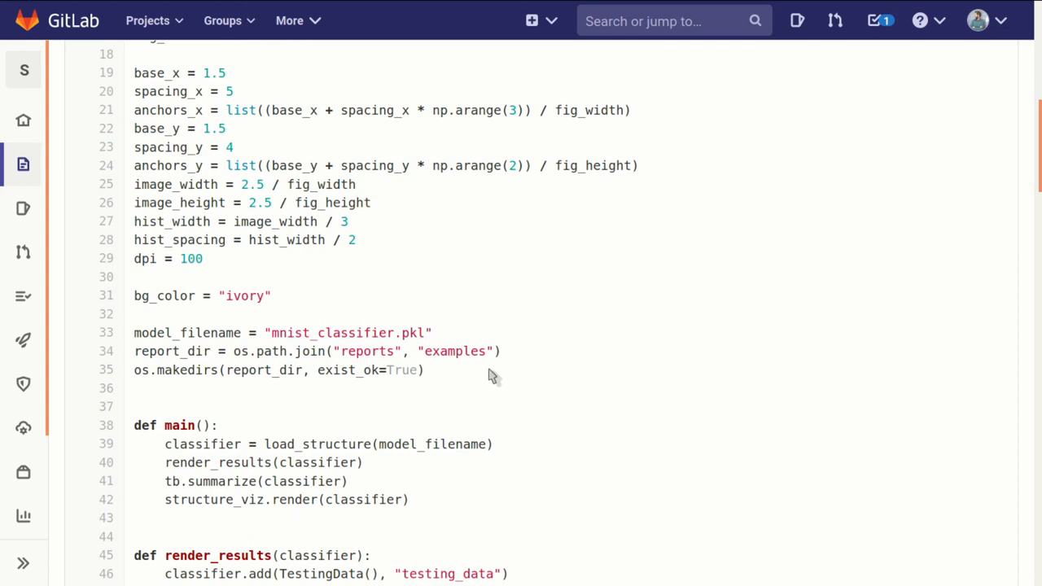
{"action": "scroll", "coordinate": [491, 376], "scroll_direction": "down", "scroll_amount": 1}
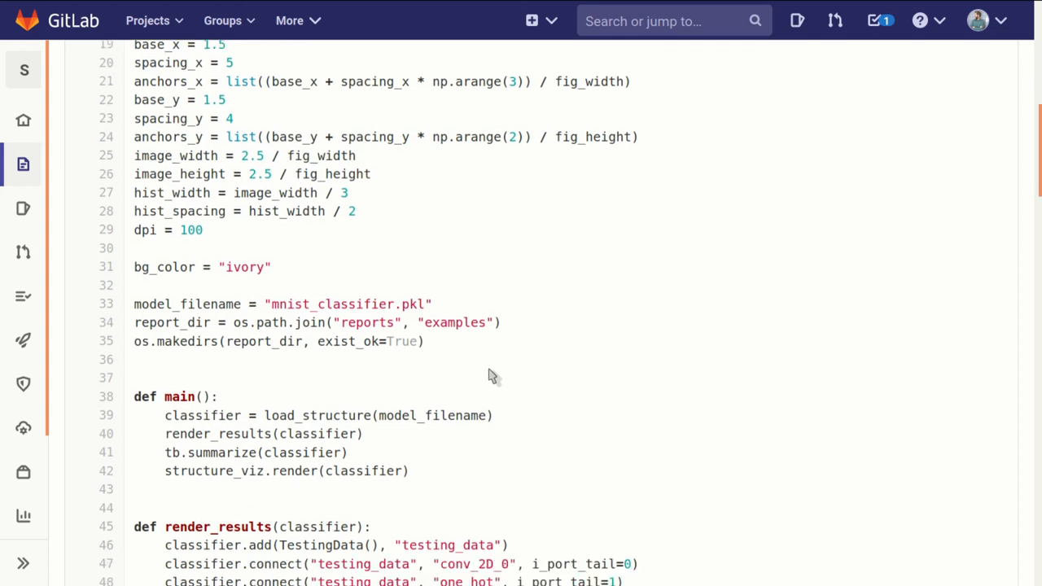
{"action": "scroll", "coordinate": [488, 367], "scroll_direction": "down", "scroll_amount": 2}
{"action": "scroll", "coordinate": [485, 358], "scroll_direction": "down", "scroll_amount": 1}
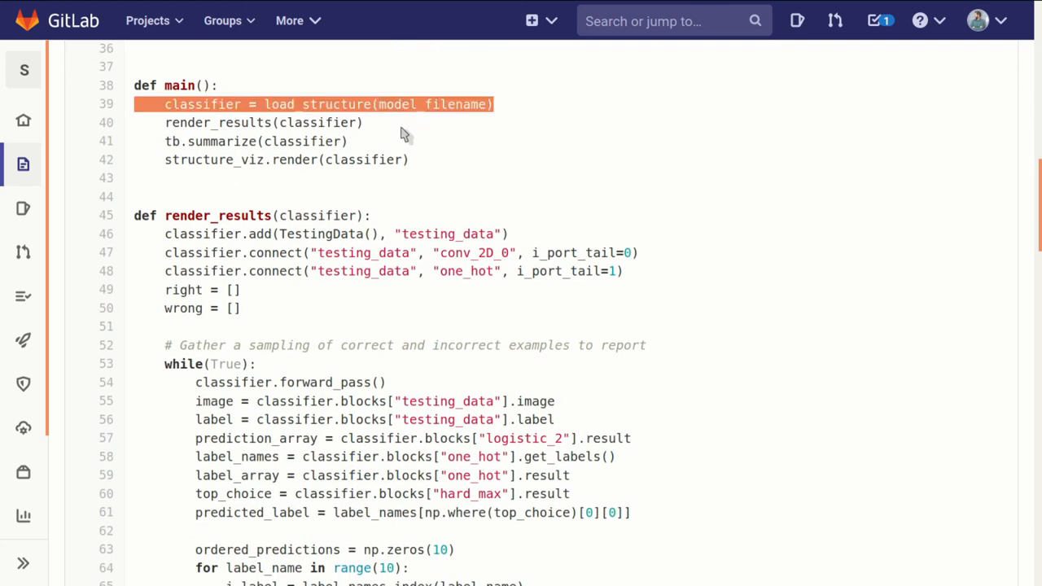
{"action": "left_click", "coordinate": [391, 124]}
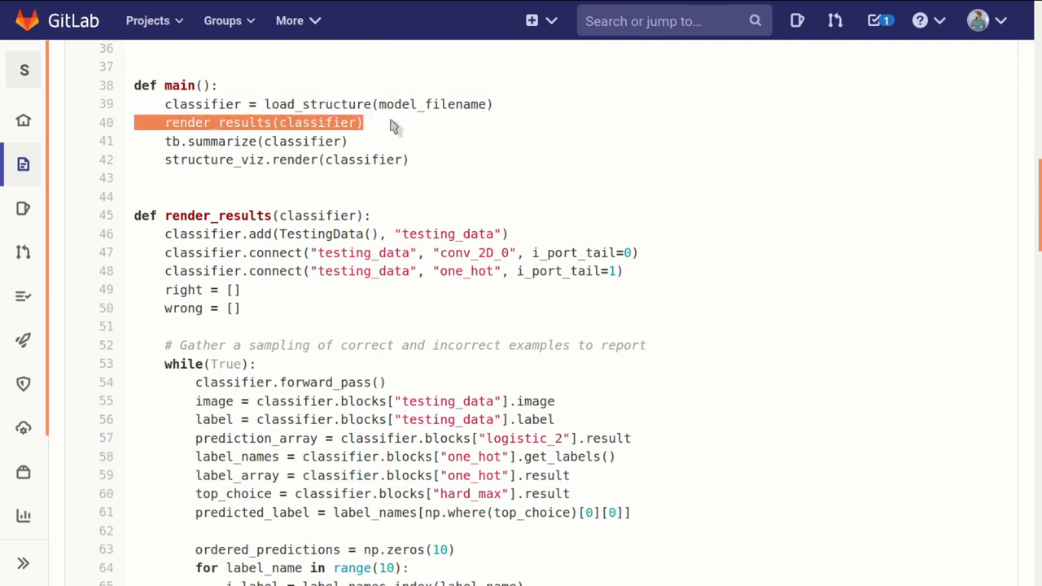
{"action": "left_click", "coordinate": [430, 148]}
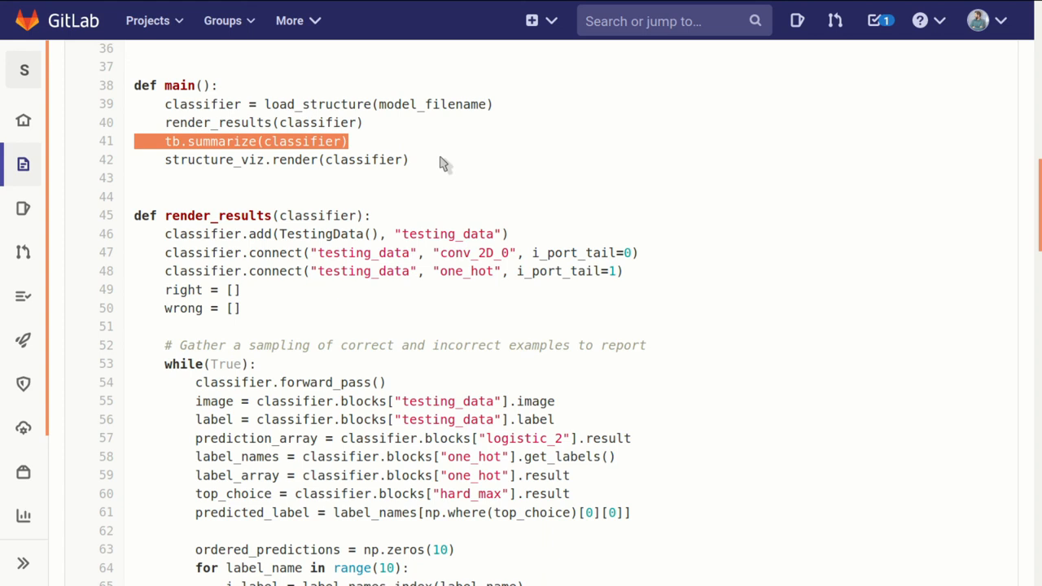
{"action": "left_click", "coordinate": [439, 163]}
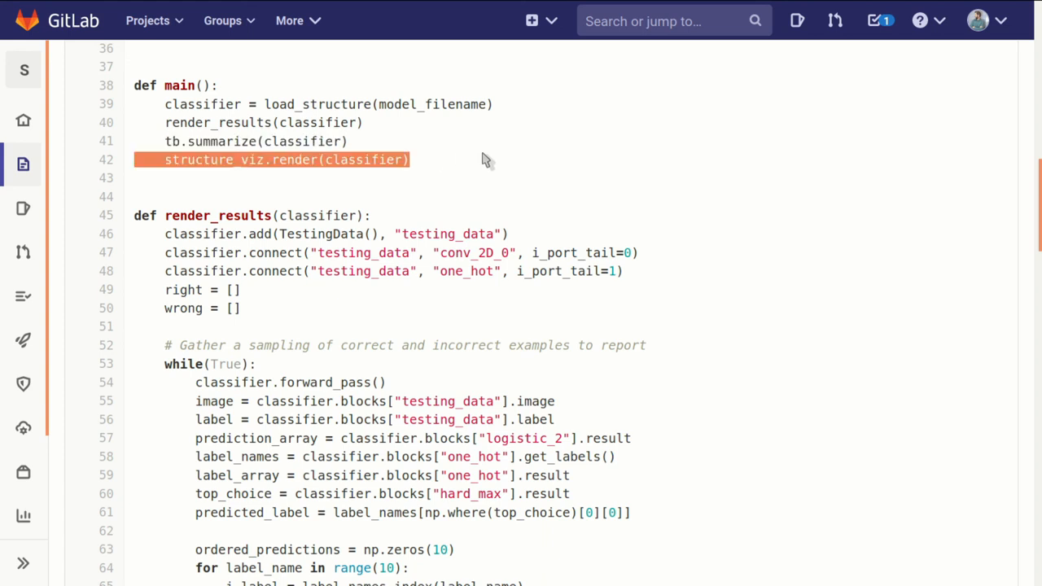